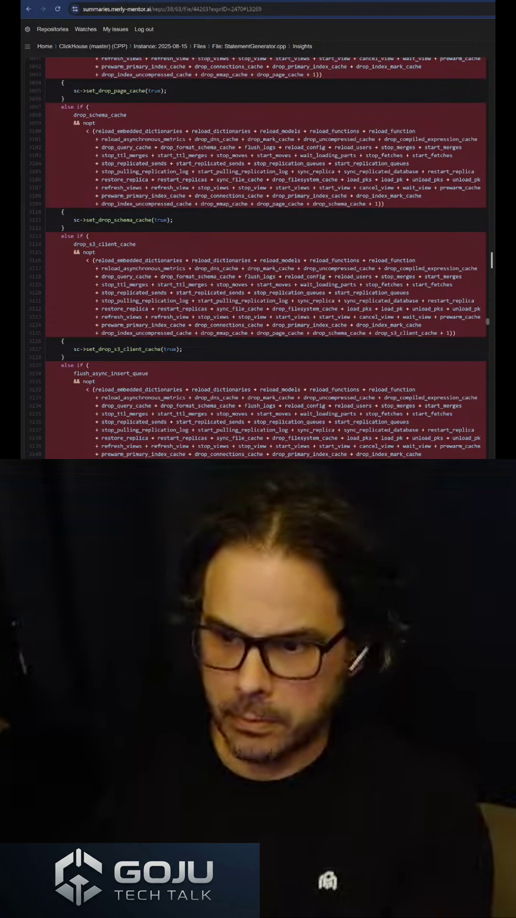
pyautogui.scroll(-3, 294, 285)
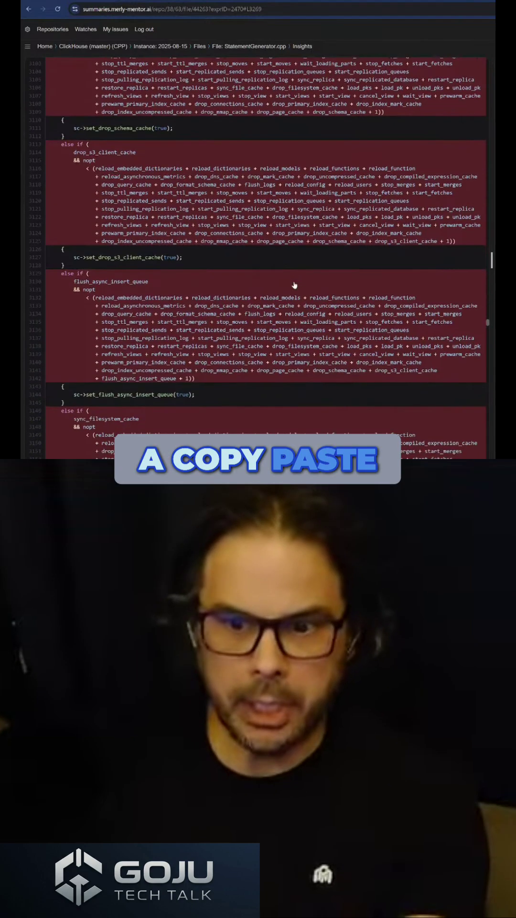
pyautogui.scroll(-2, 294, 285)
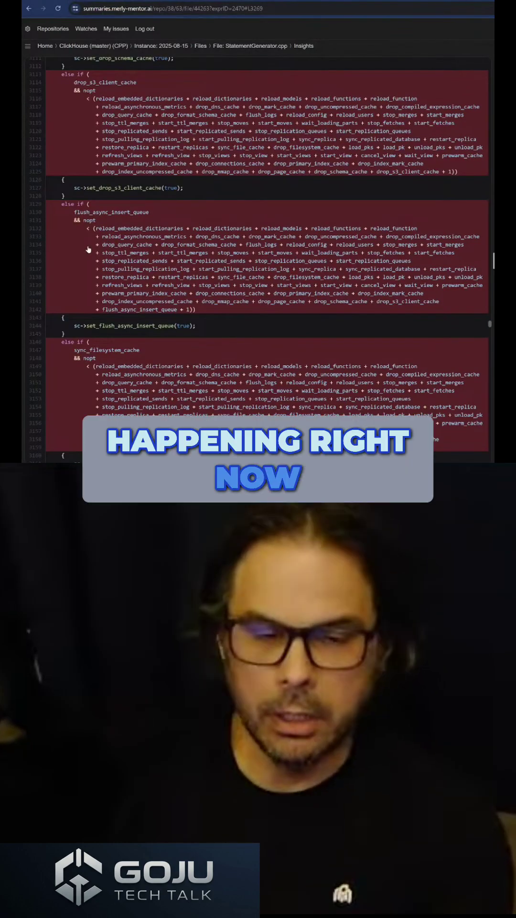
pyautogui.scroll(-2, 122, 248)
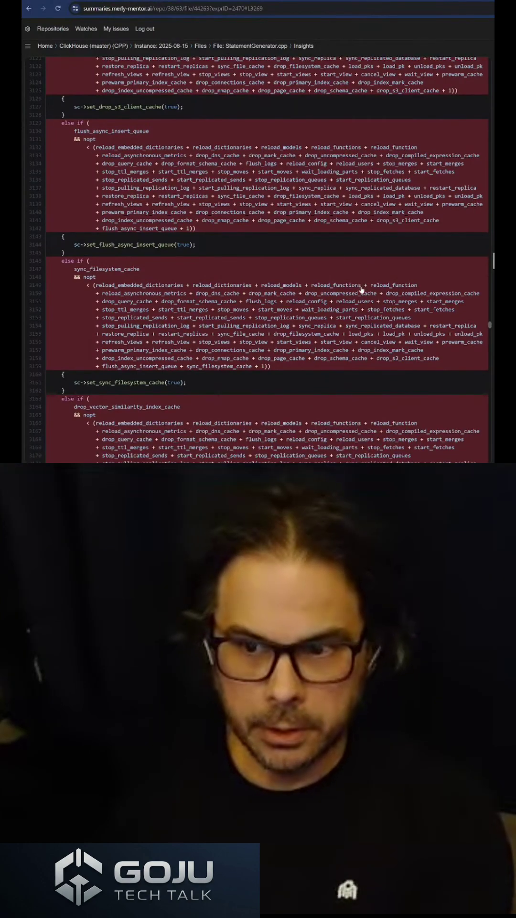
pyautogui.scroll(-1, 352, 293)
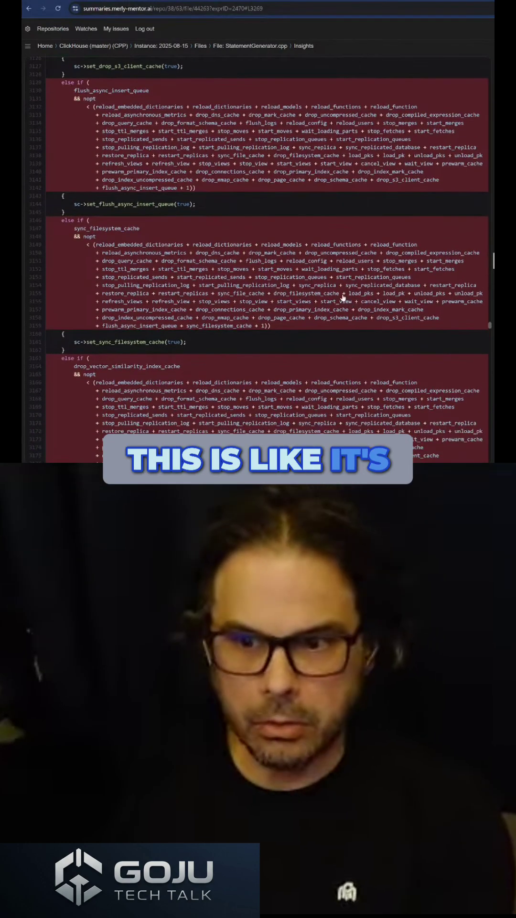
pyautogui.scroll(-1, 343, 297)
pyautogui.scroll(-1, 343, 298)
pyautogui.scroll(-1, 343, 296)
pyautogui.scroll(-1, 344, 294)
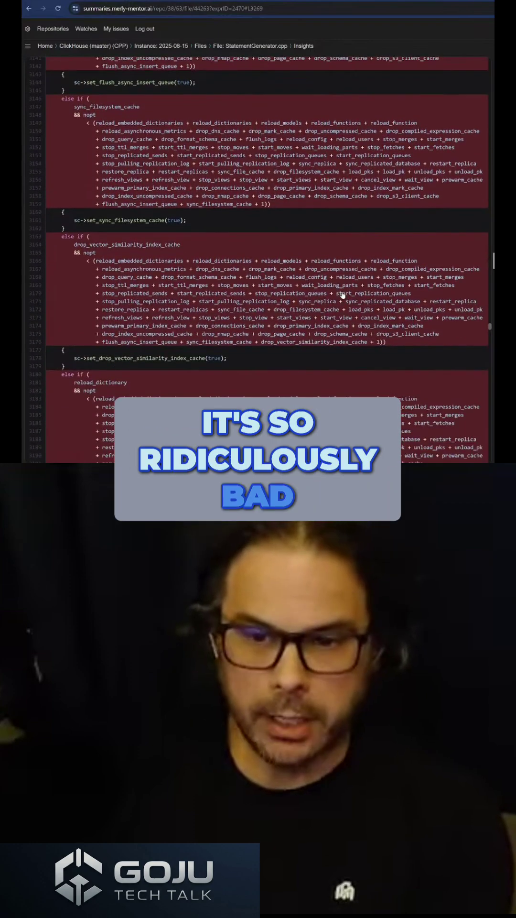
pyautogui.scroll(-1, 343, 294)
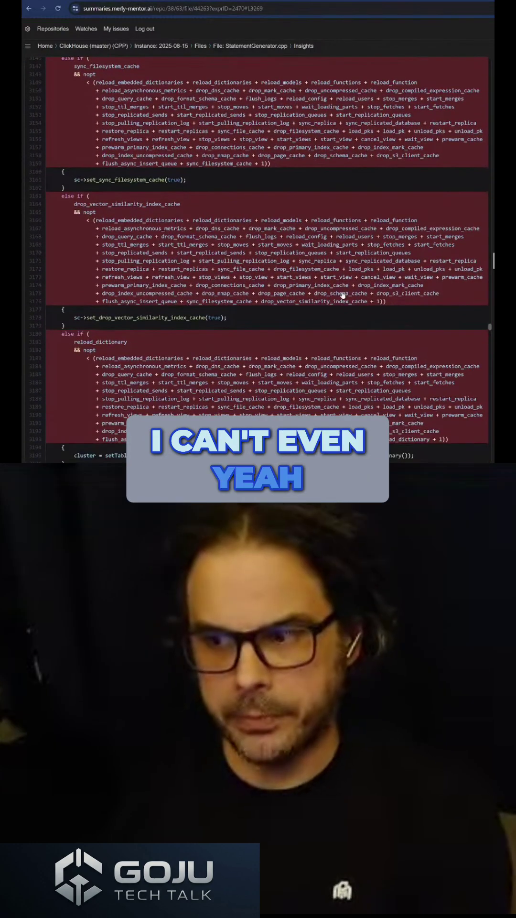